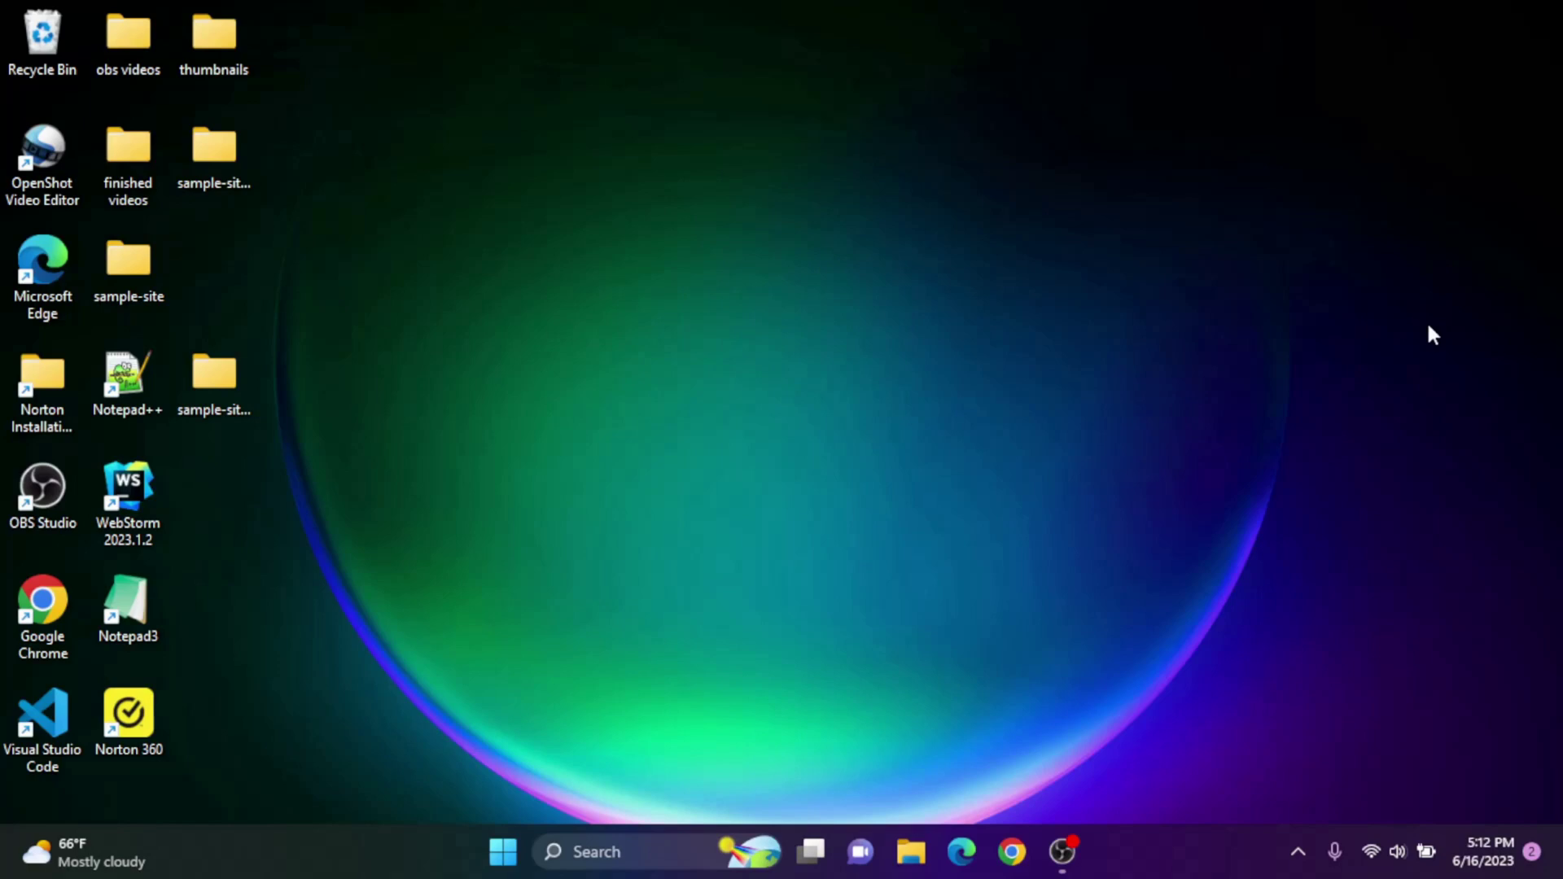
Launch Google Chrome from the taskbar.
left_click(1013, 855)
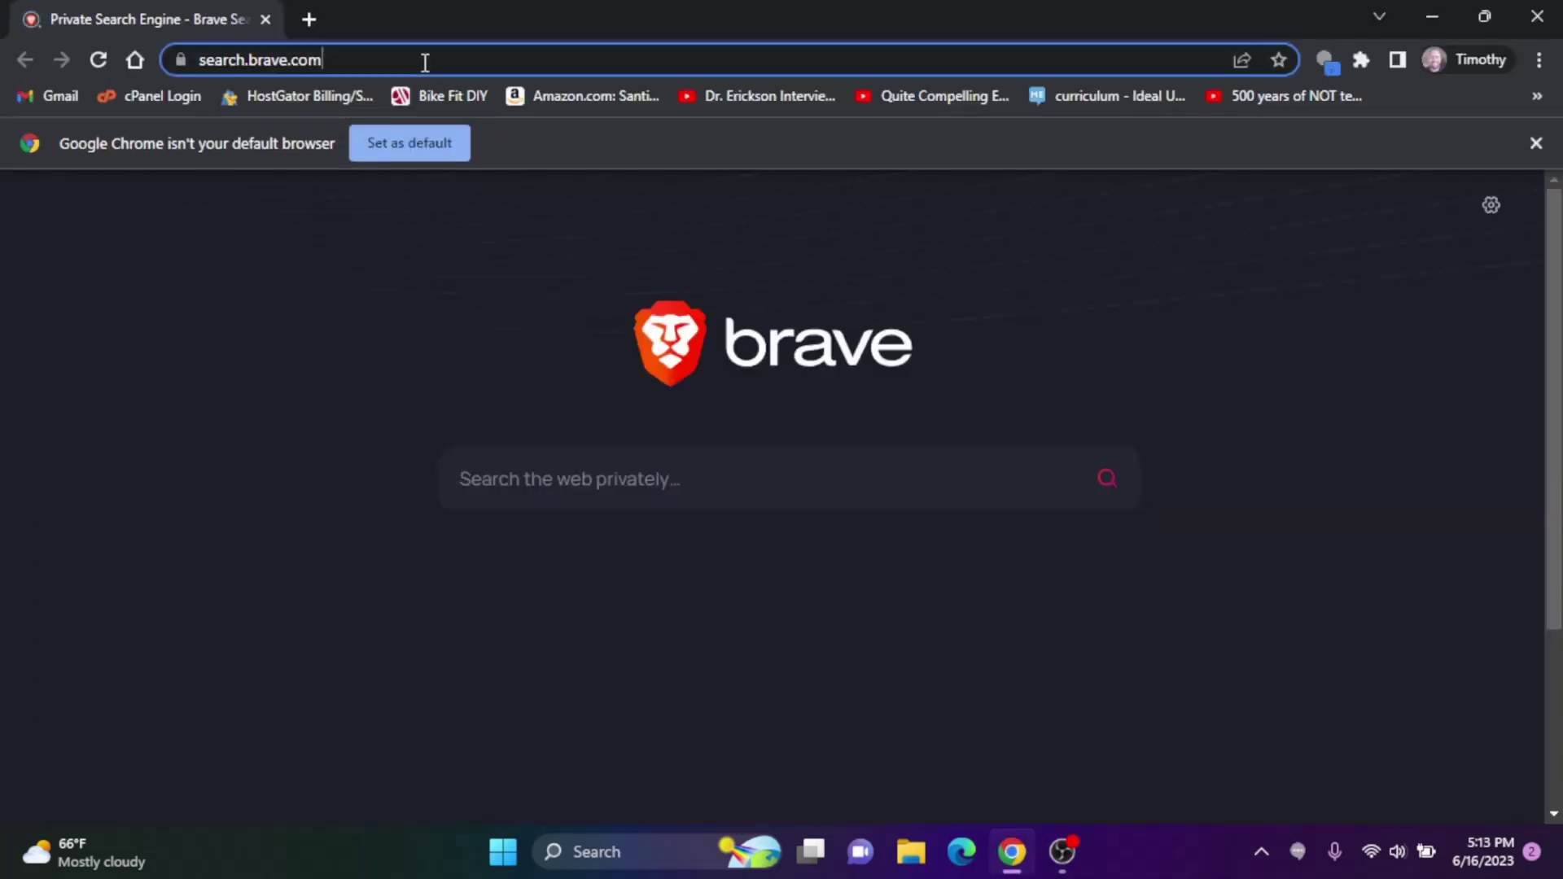
Navigate to phpstorm on JetBrains, download the Windows .exe installer and show it in Downloads.
key("BackSpace")
type("php")
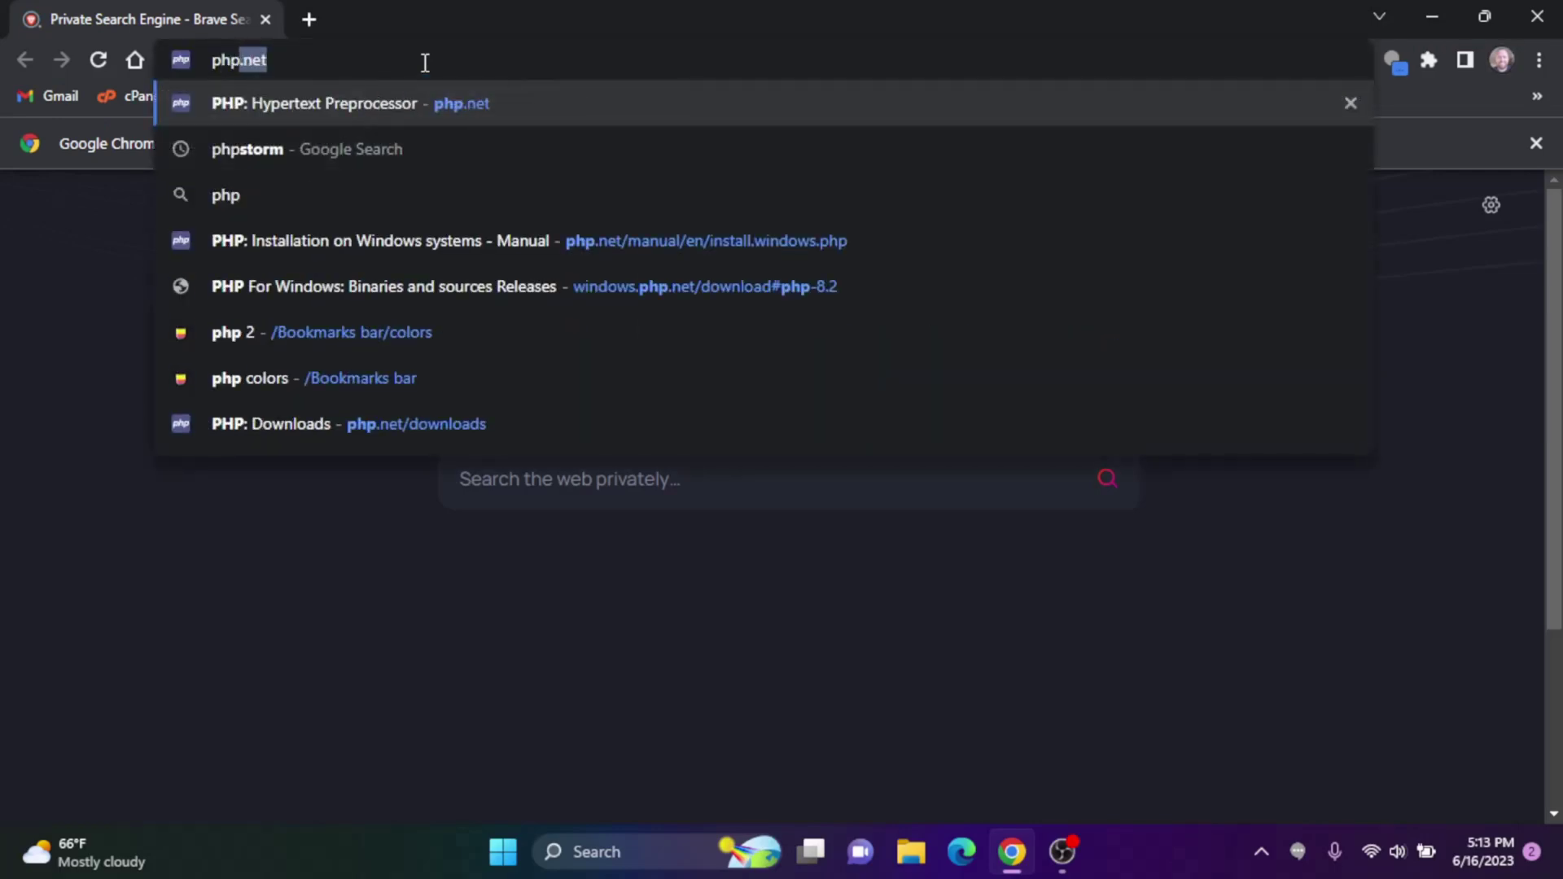
type("storm")
key("Return")
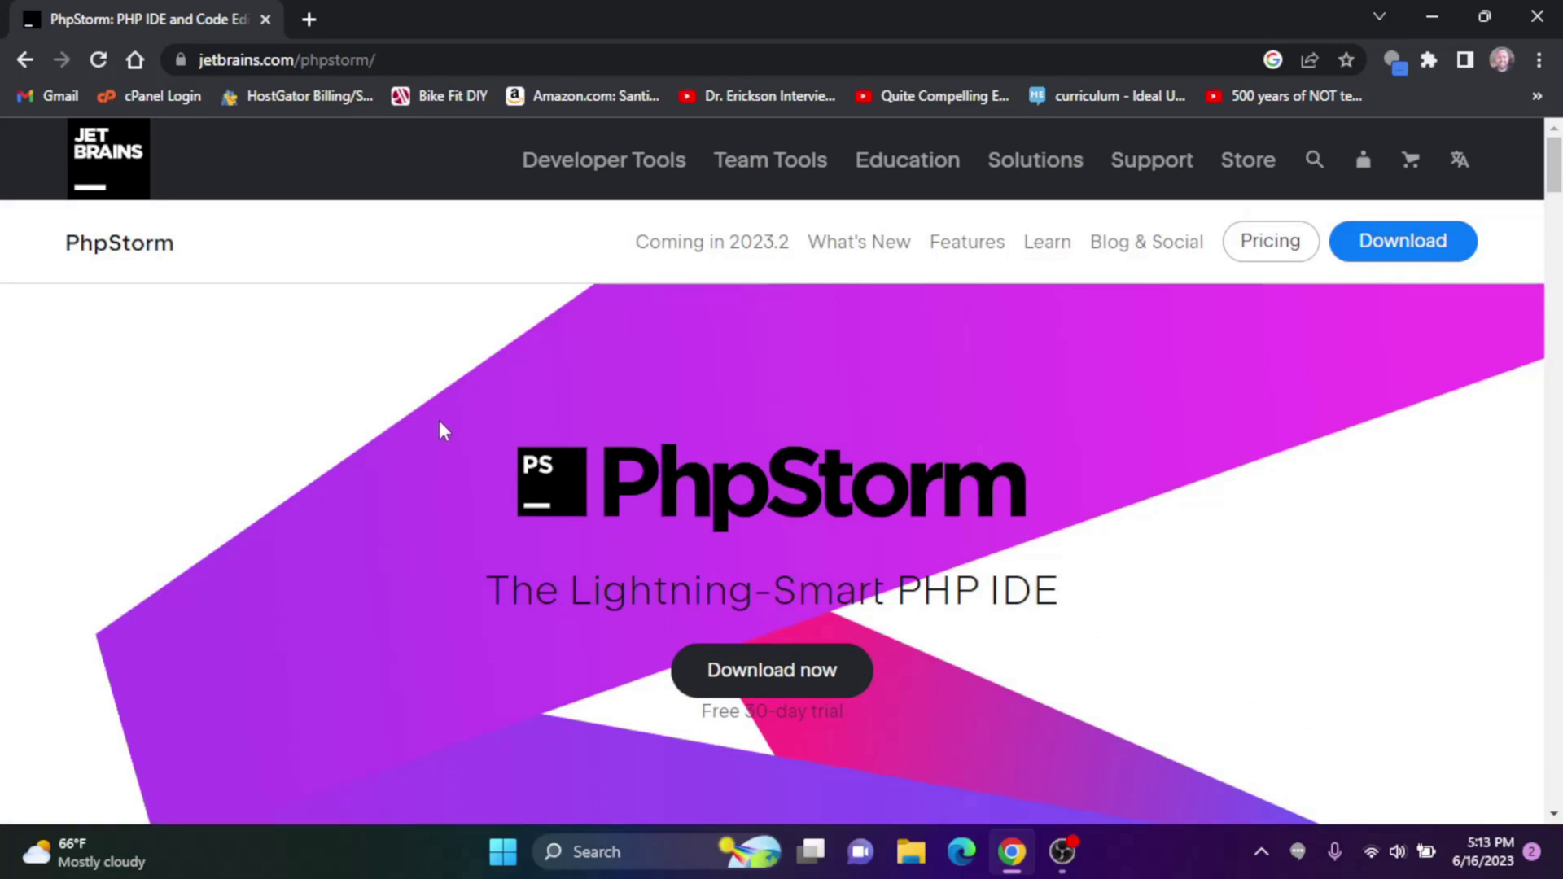
left_click(1420, 260)
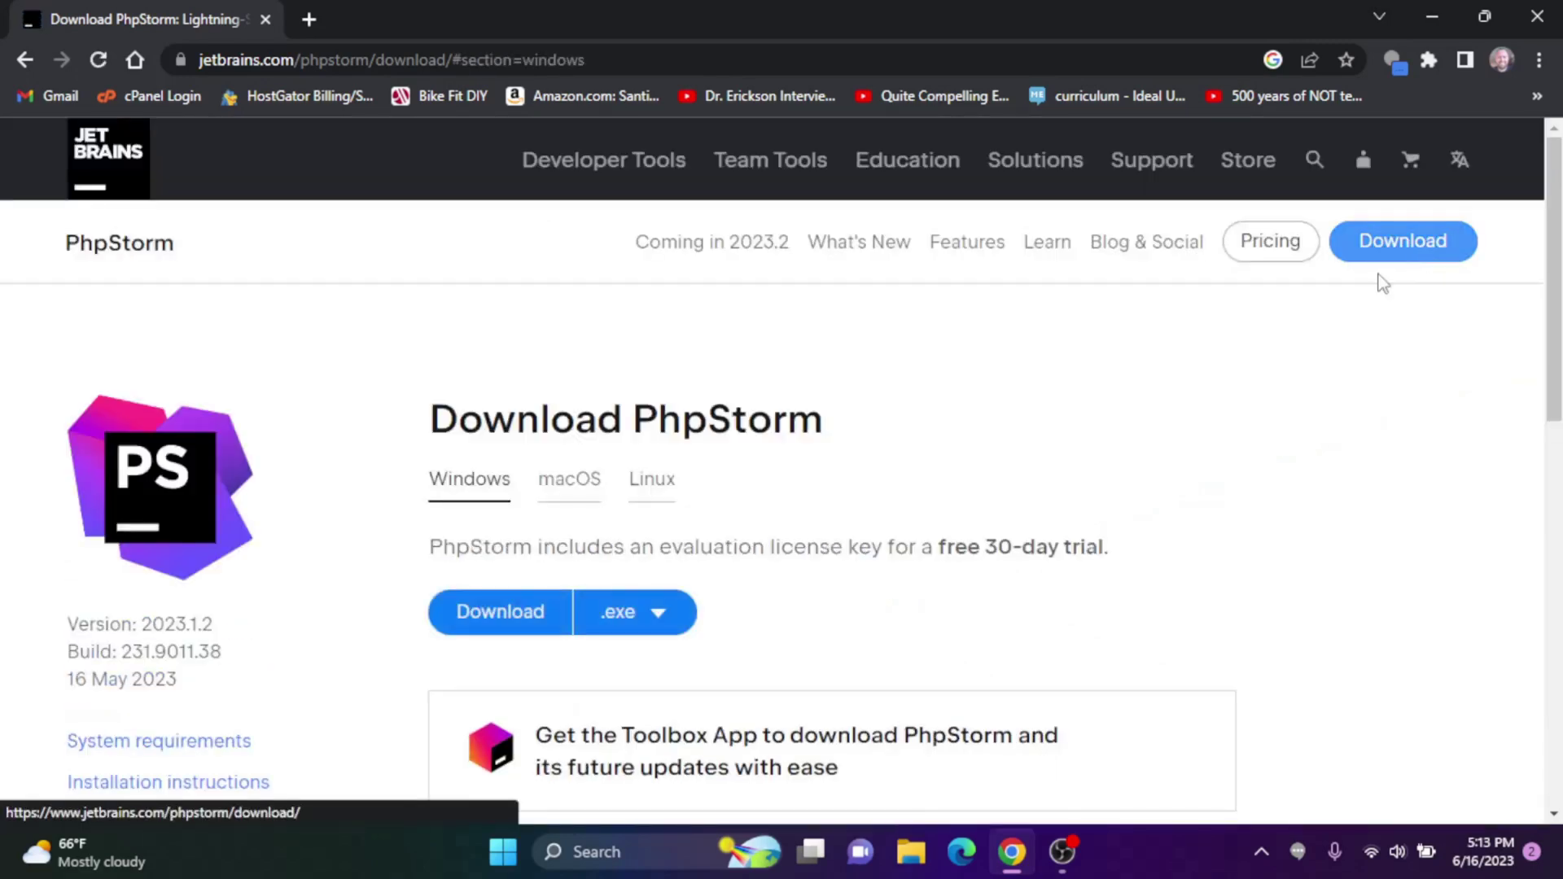
left_click(489, 620)
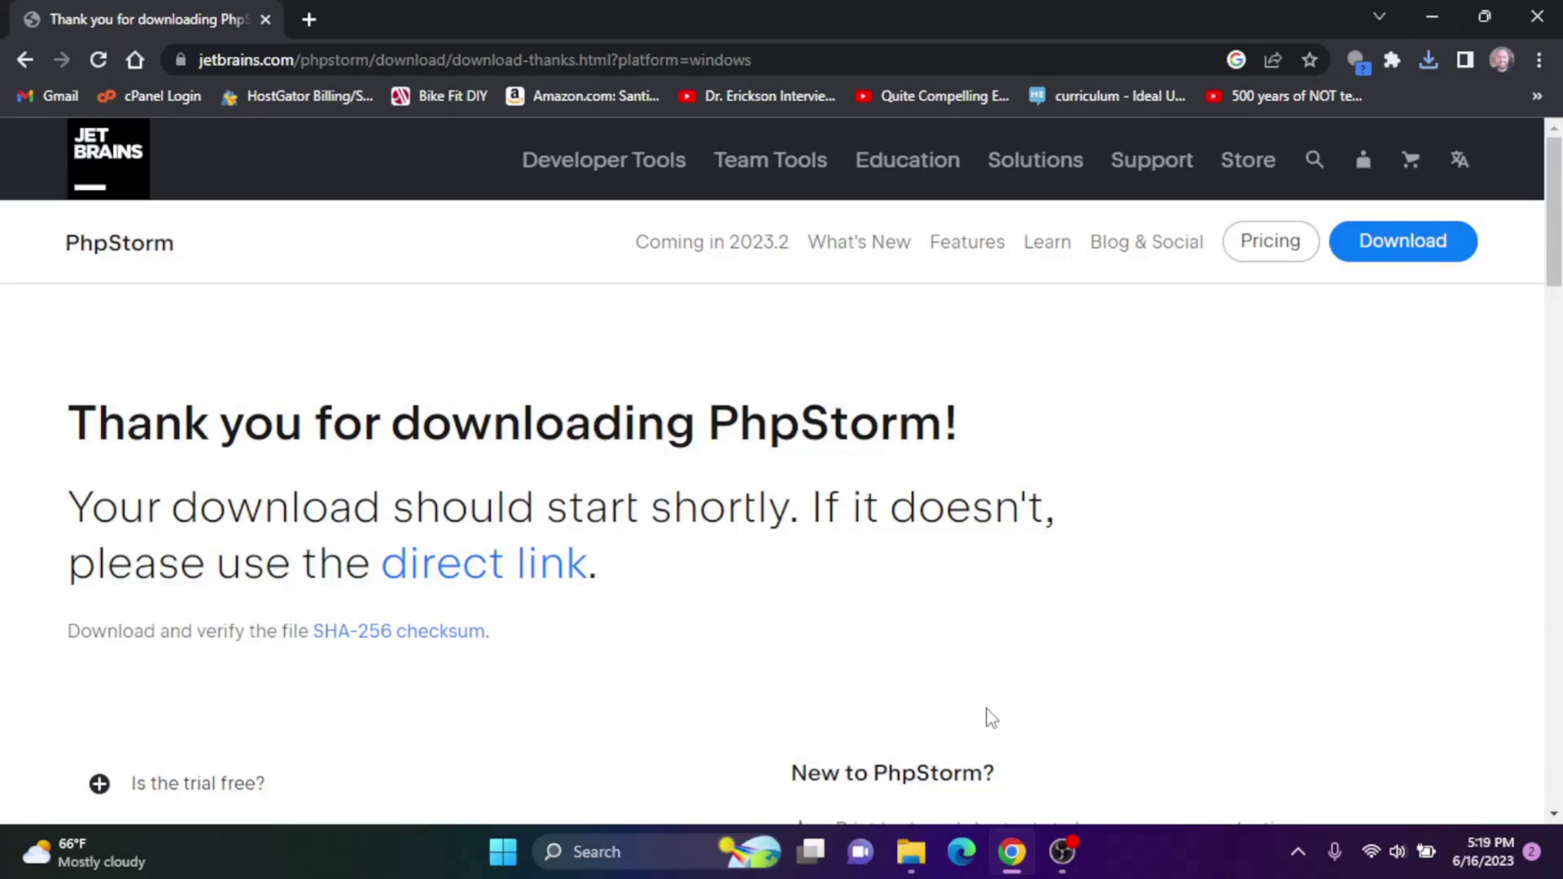
left_click(912, 851)
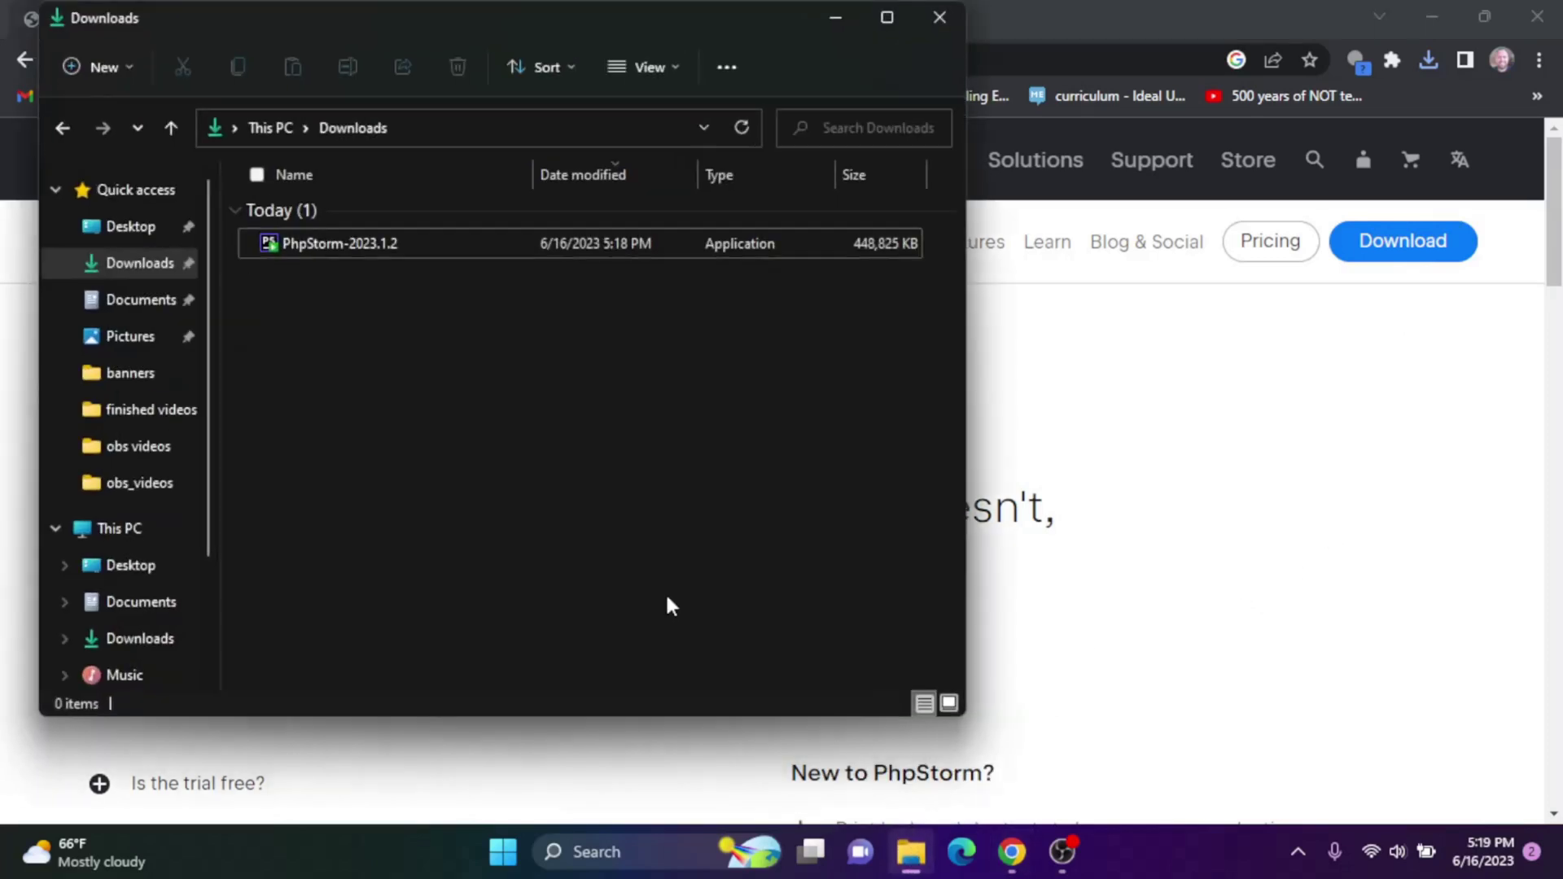
mouse_move(403, 252)
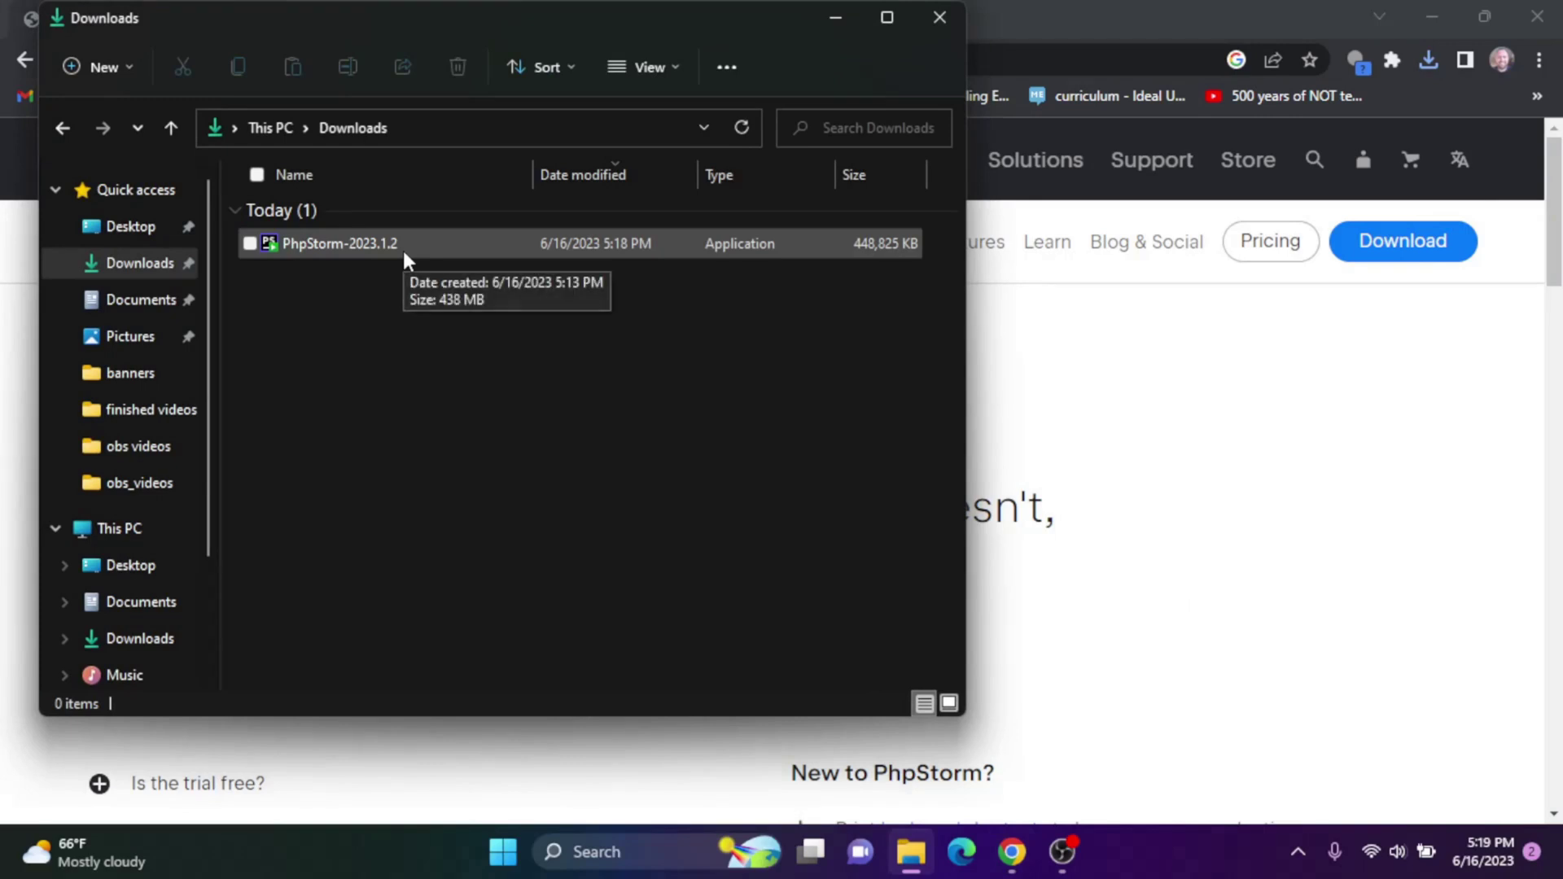
Run the PhpStorm-2023.1.2 installer from the Downloads folder's context menu.
right_click(369, 239)
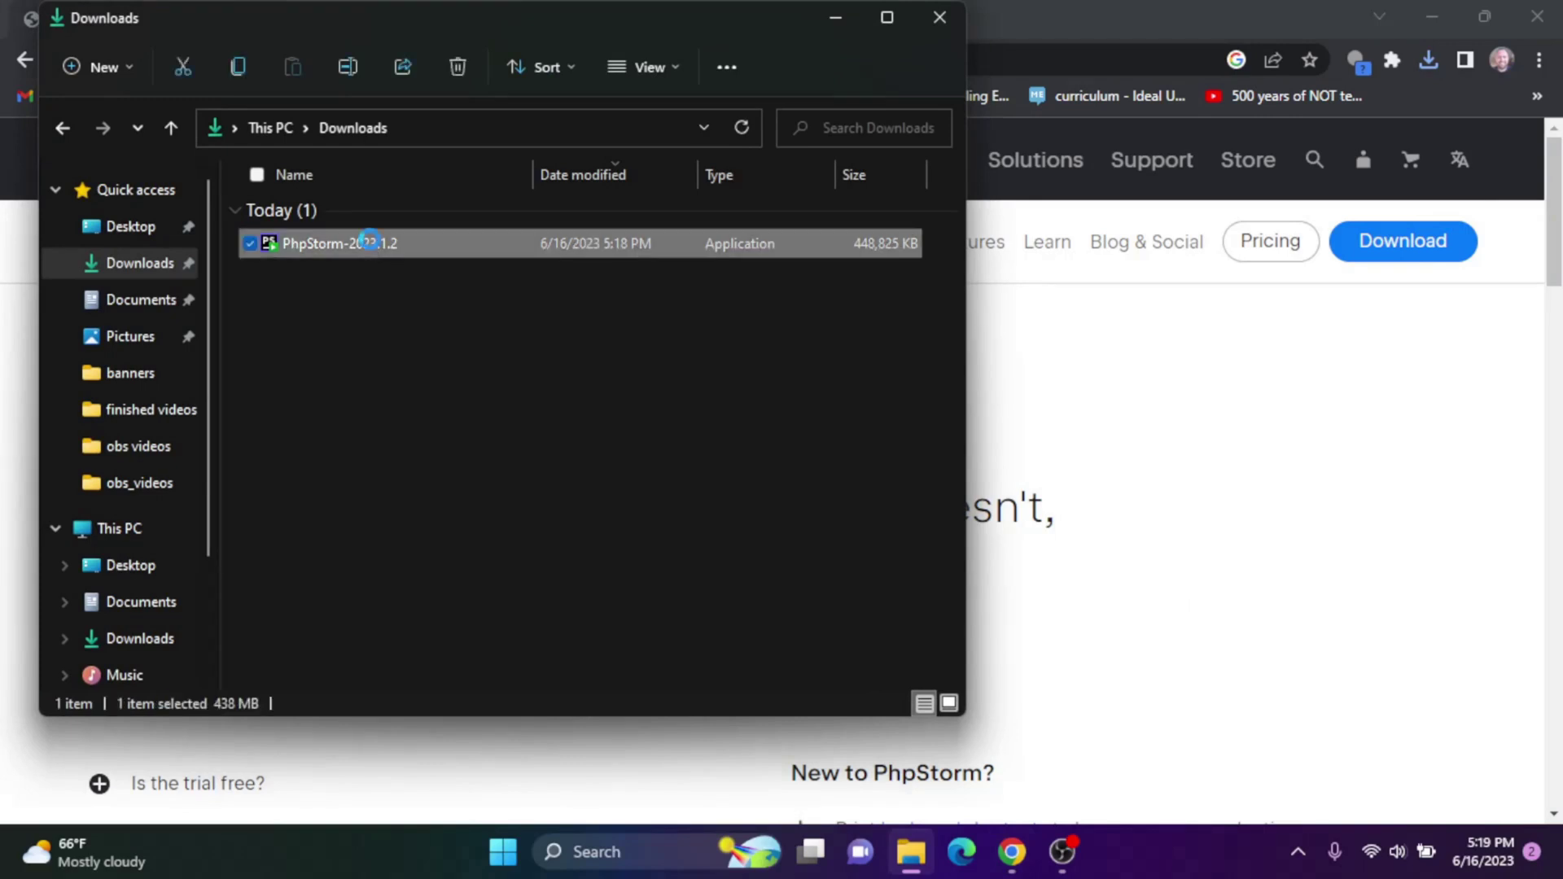
left_click(419, 310)
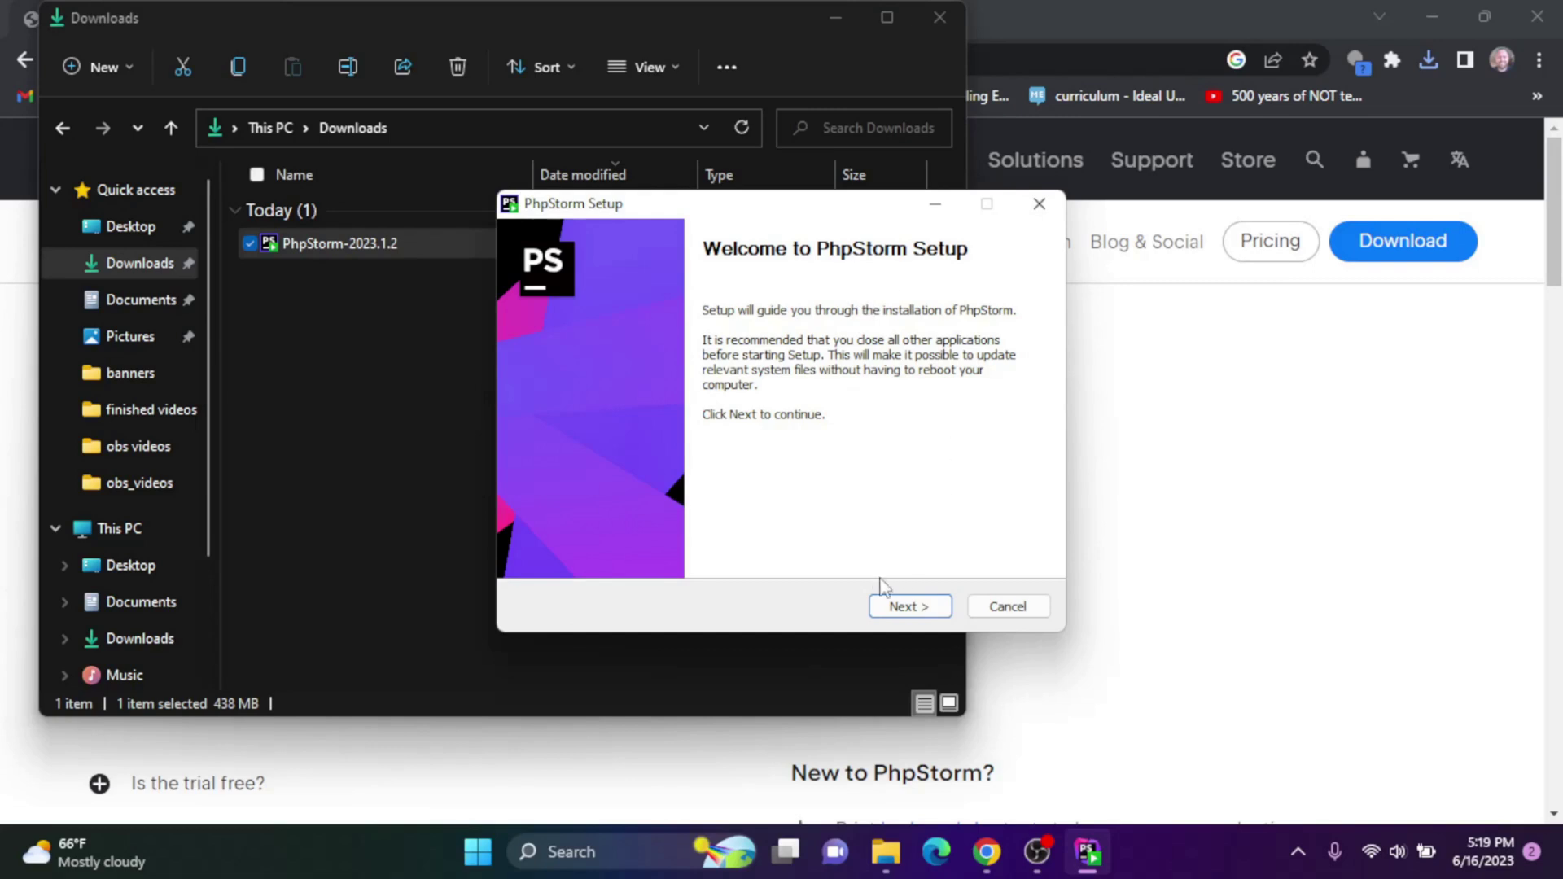
Keep the default Program Files\JetBrains location and add a PhpStorm desktop shortcut.
left_click(895, 610)
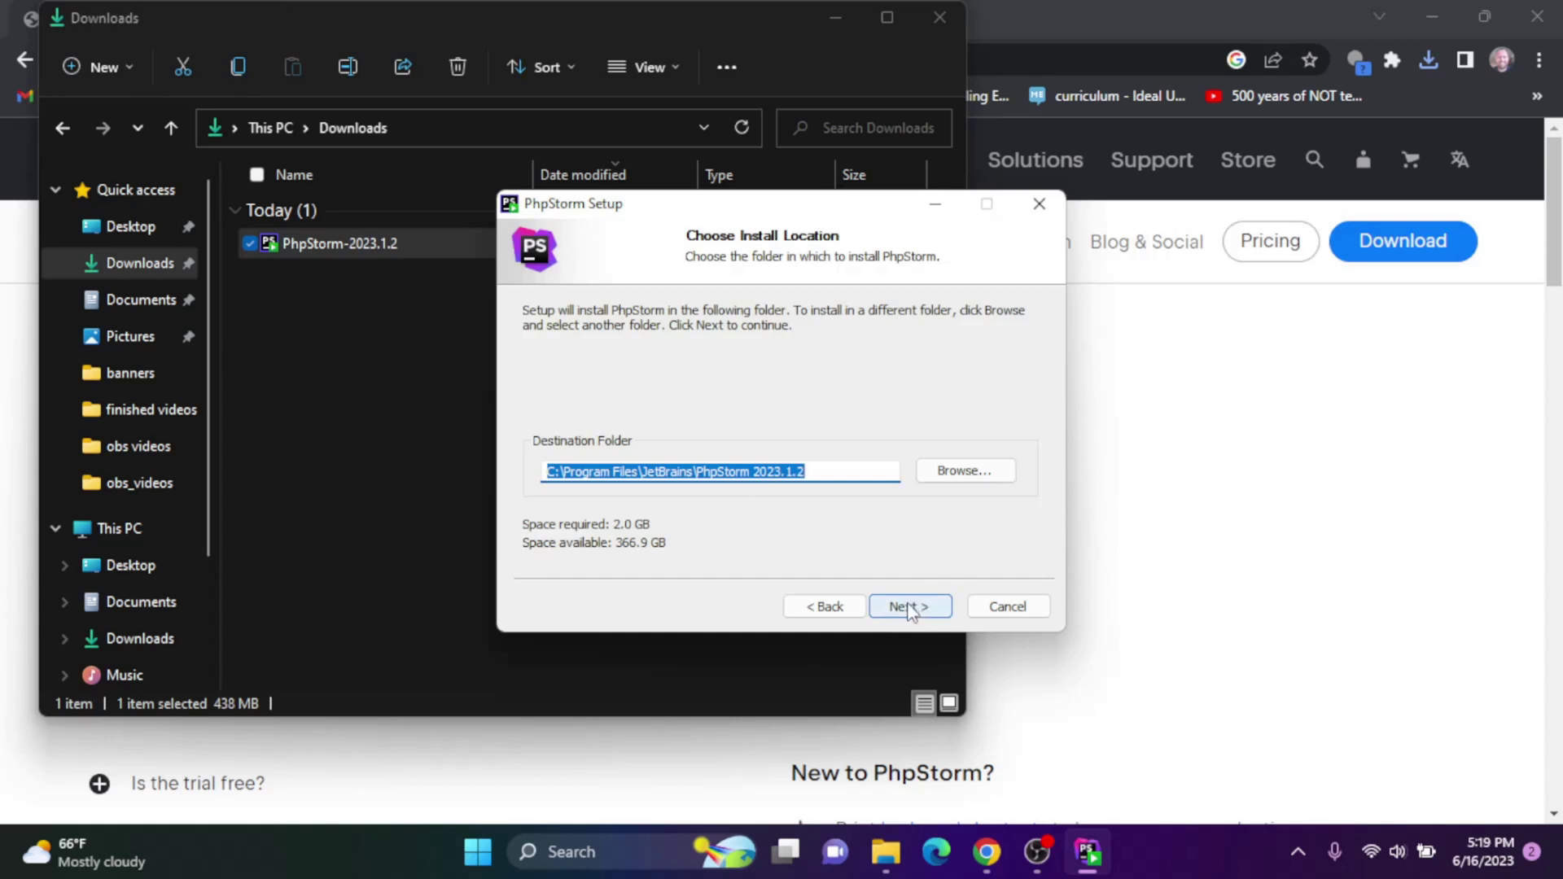
left_click(909, 611)
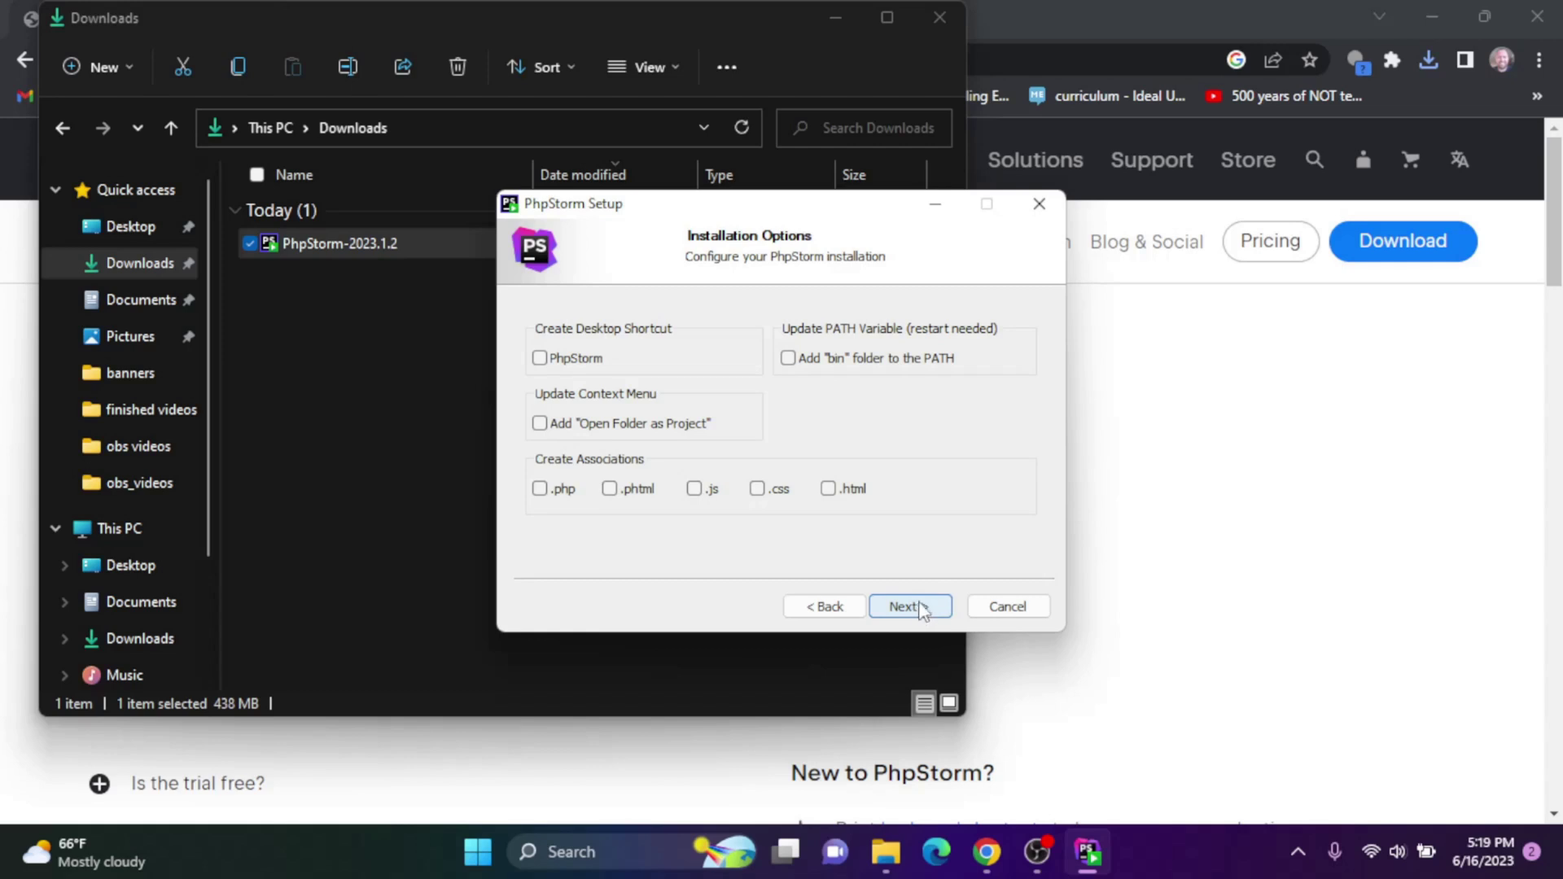
left_click(541, 359)
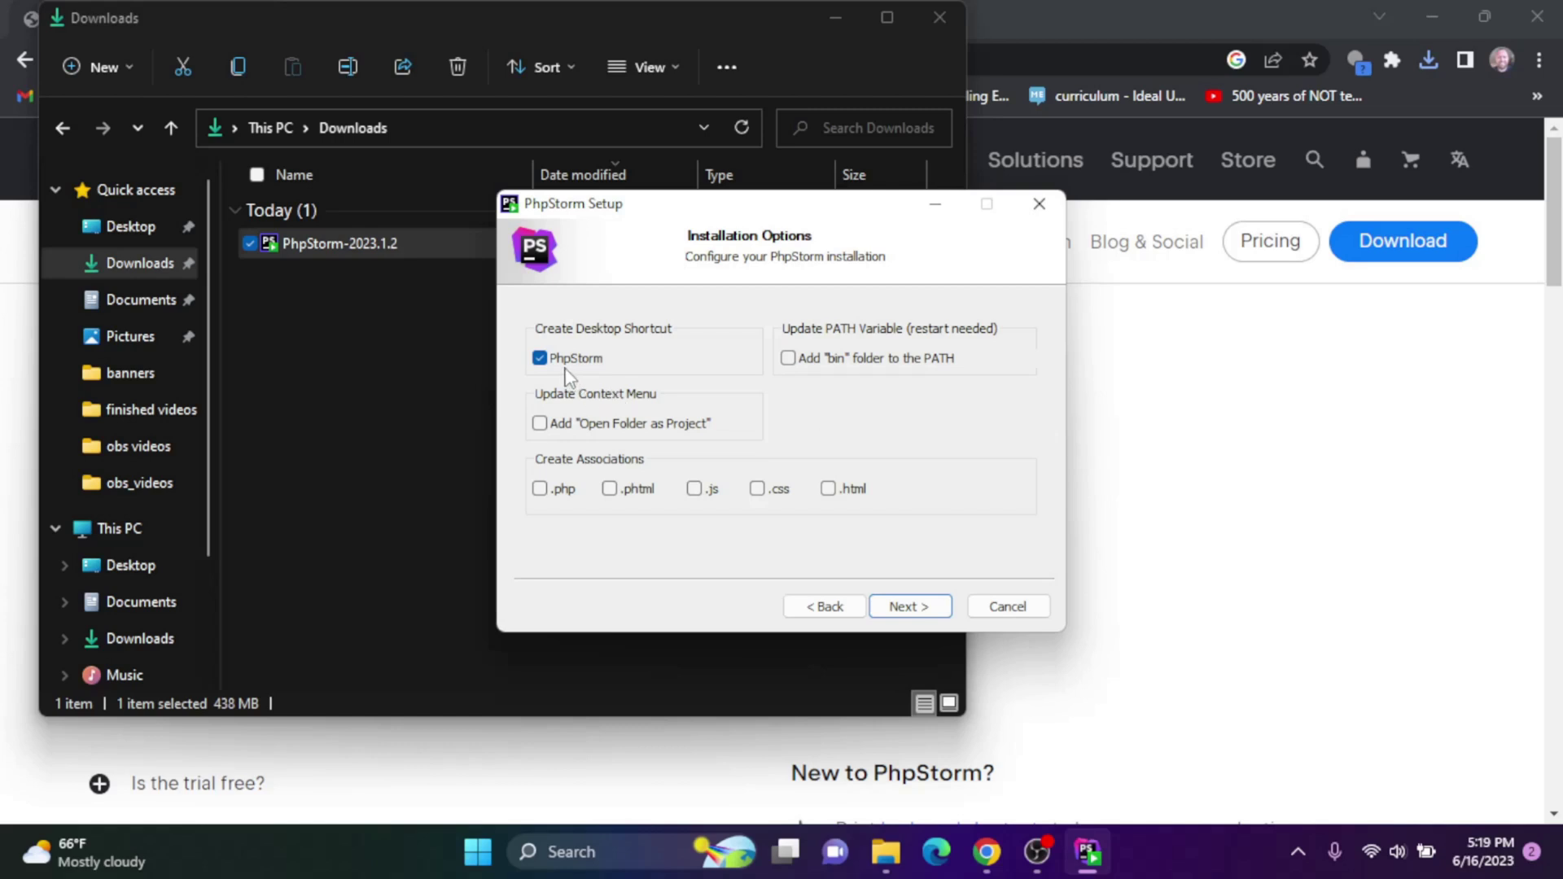
left_click(911, 612)
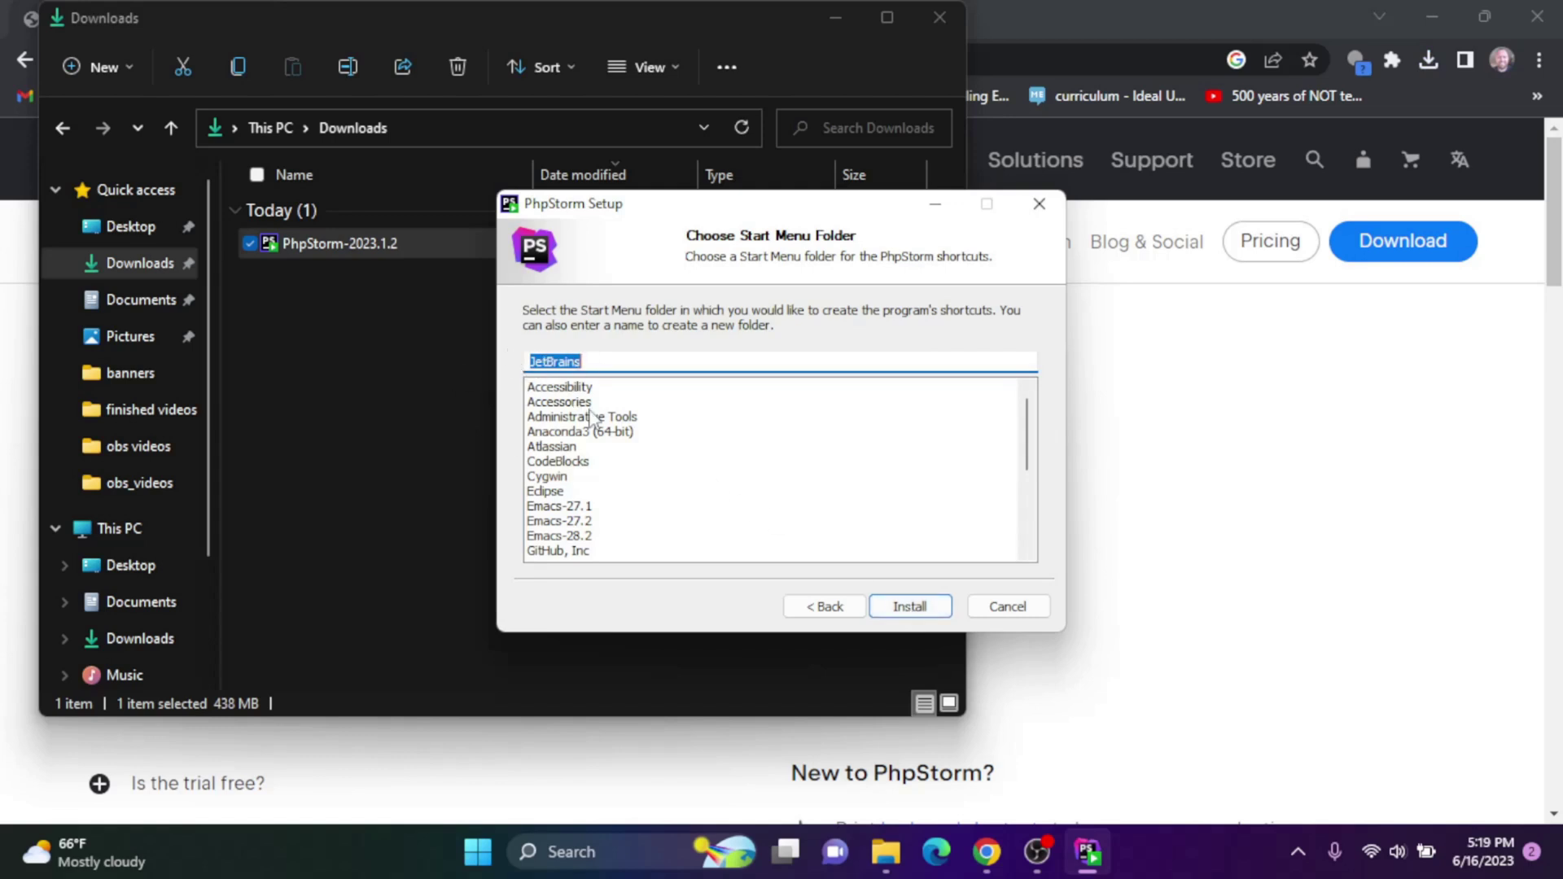
Install PhpStorm and finish setup with Run PhpStorm checked.
left_click(914, 610)
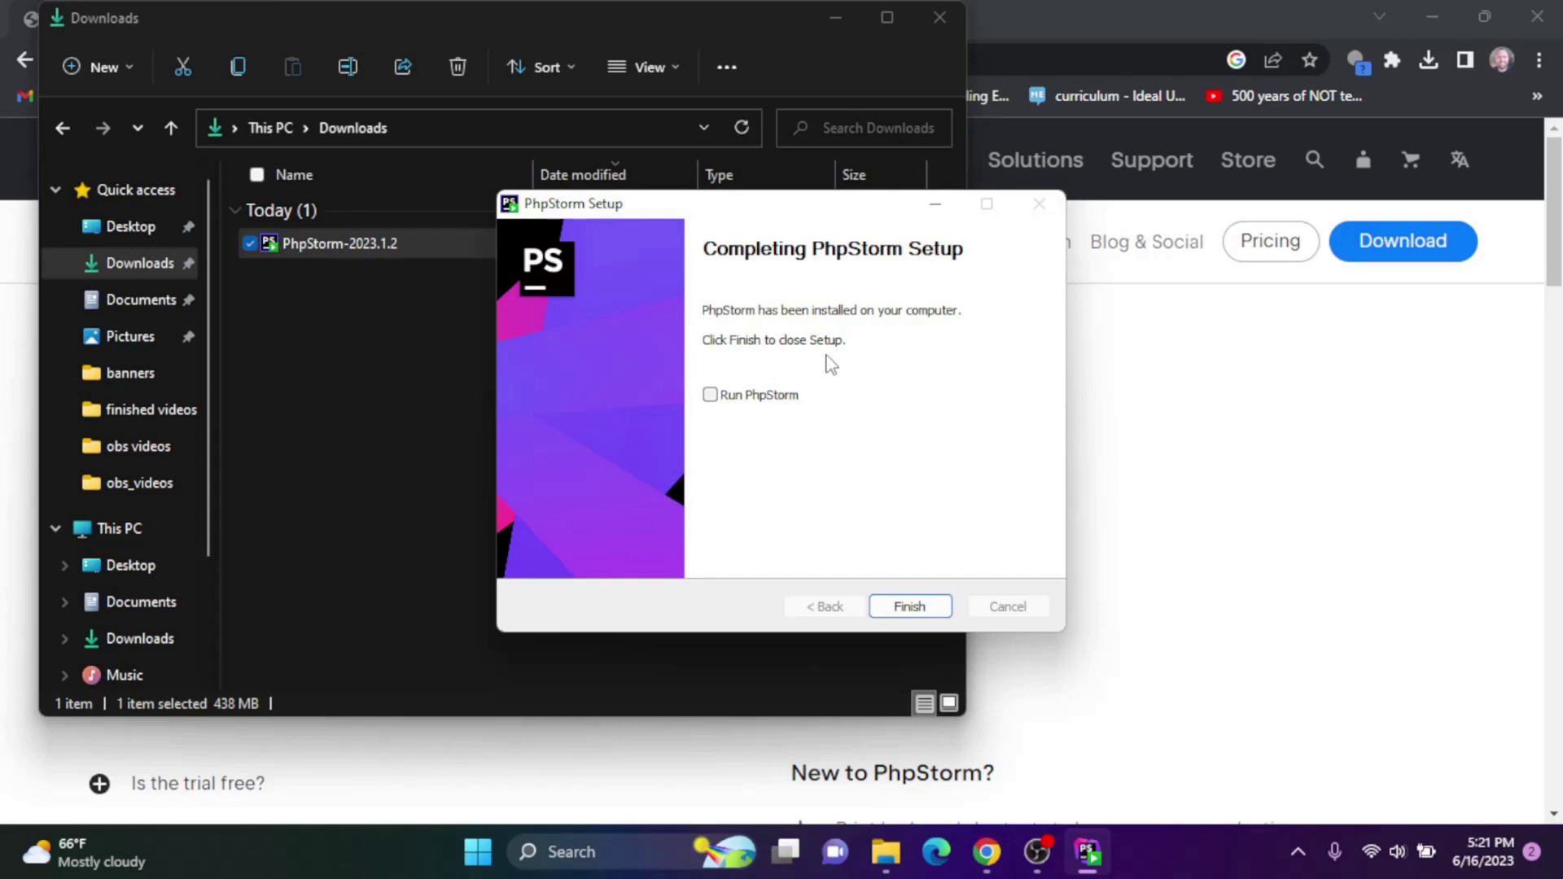
left_click(710, 395)
left_click(909, 606)
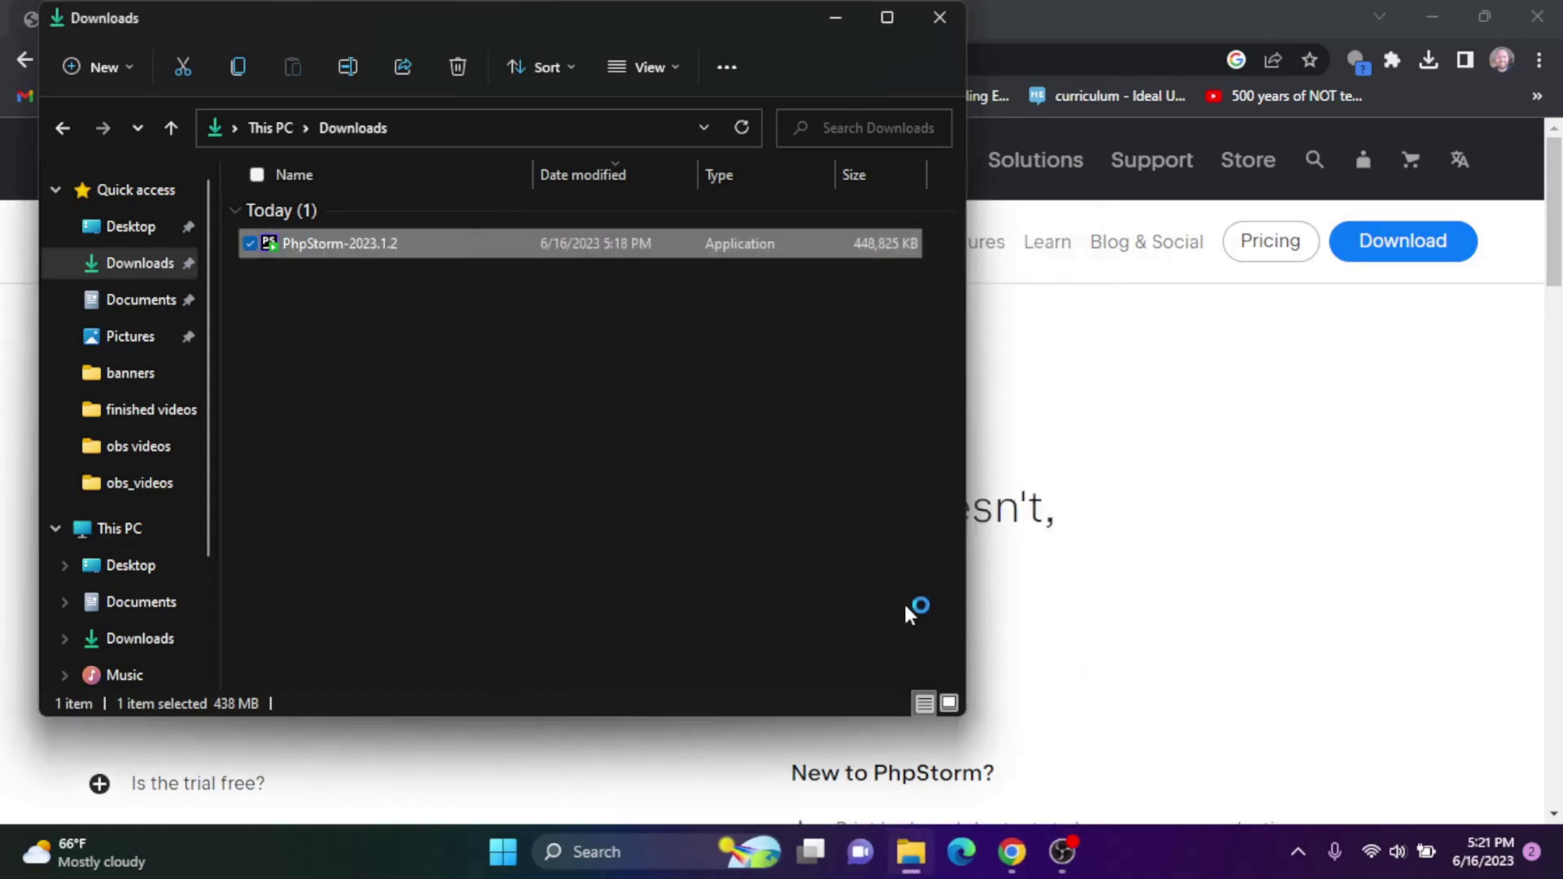
Close the Downloads window and start PhpStorm with 'Do not import settings'.
left_click(1112, 559)
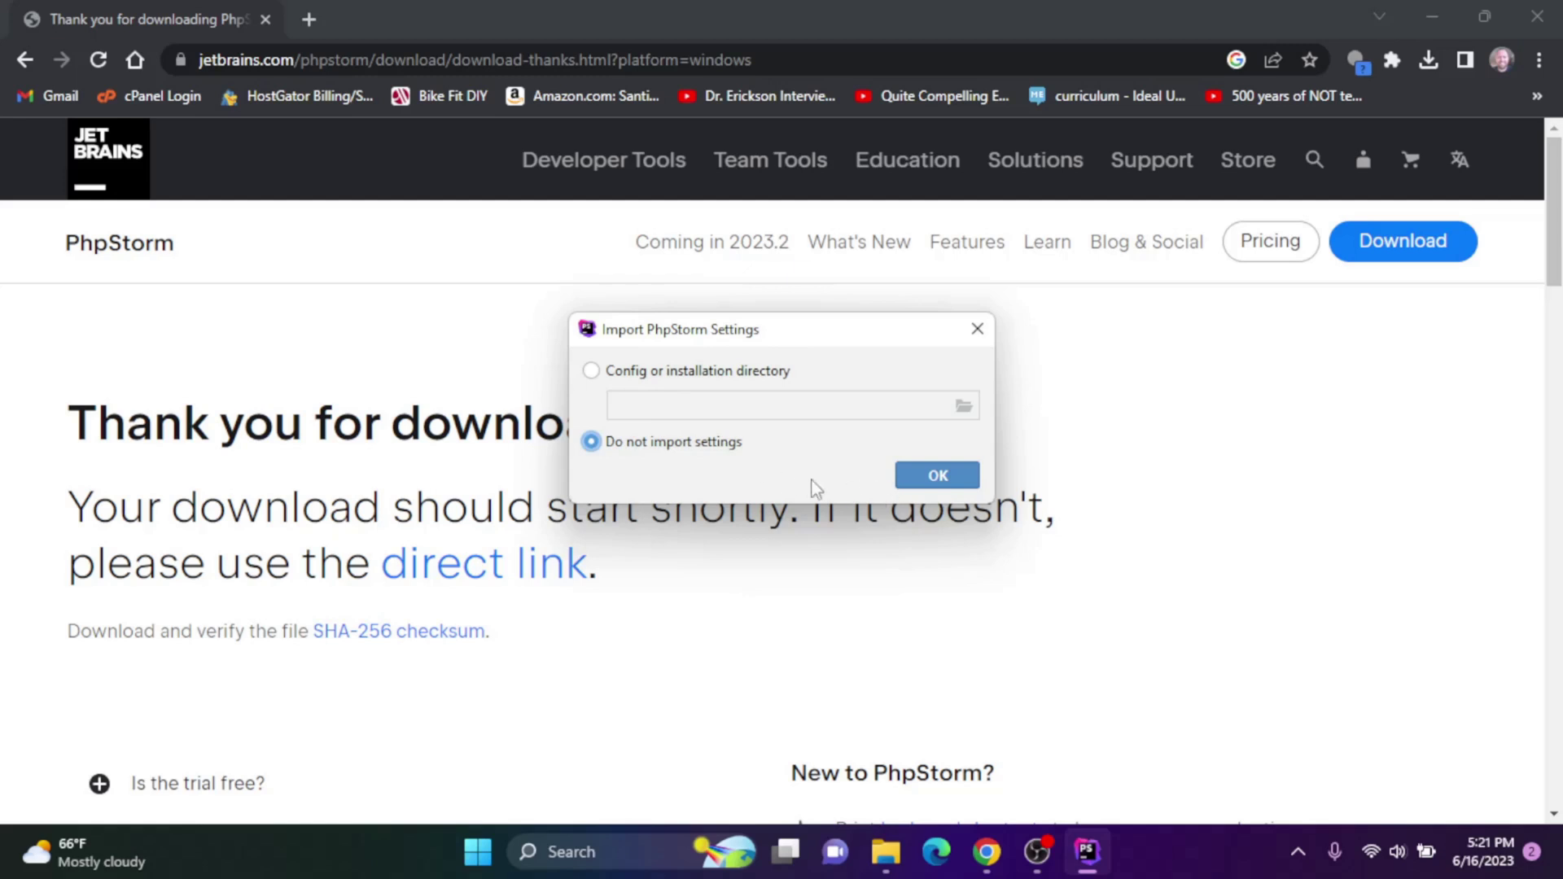
left_click(954, 483)
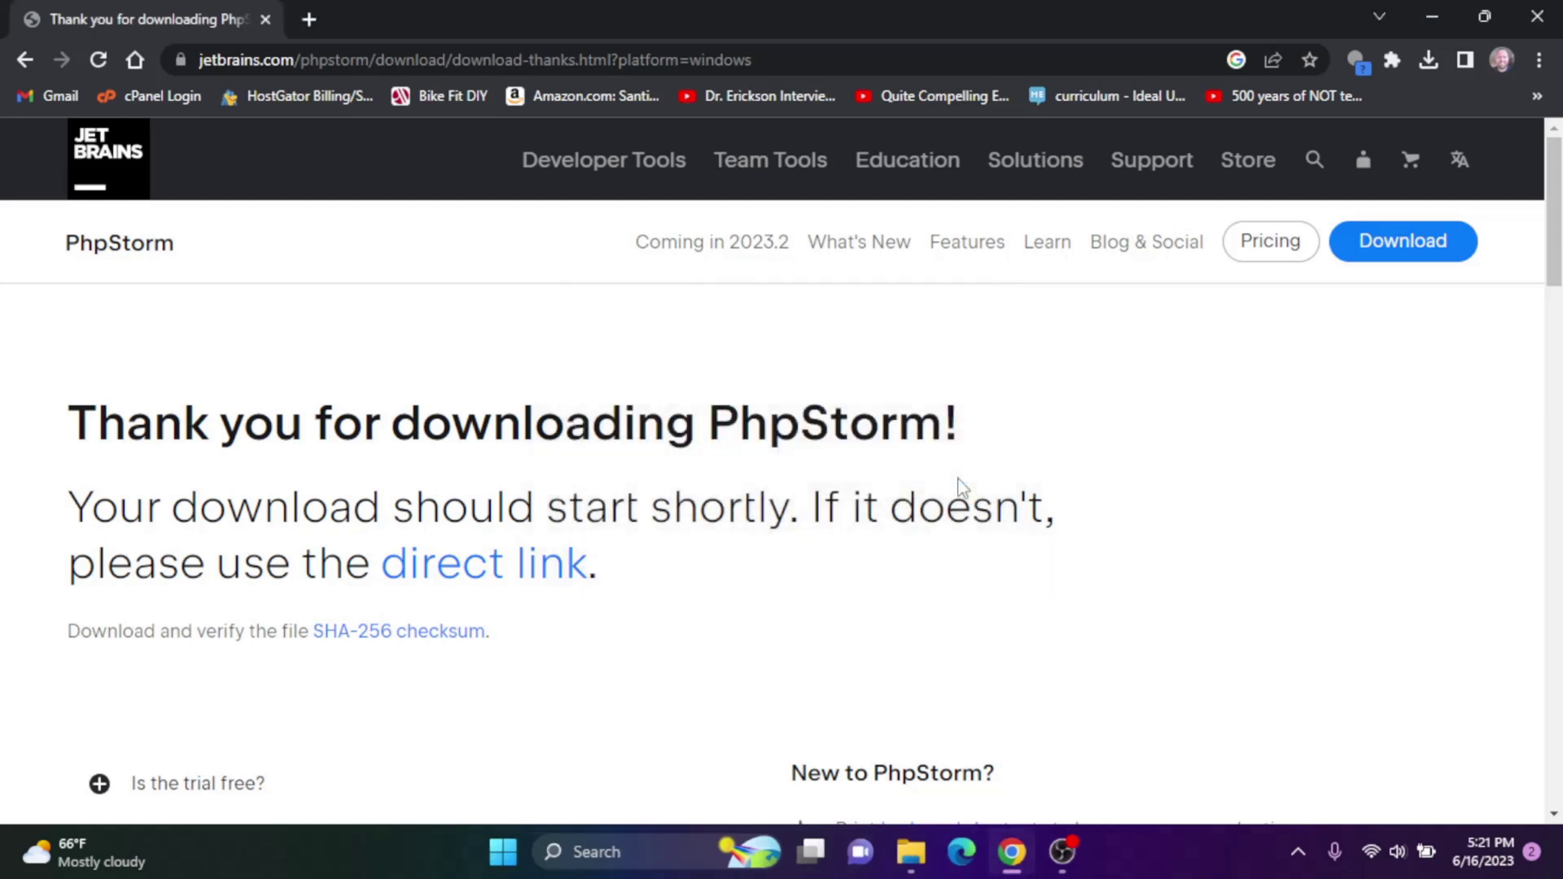